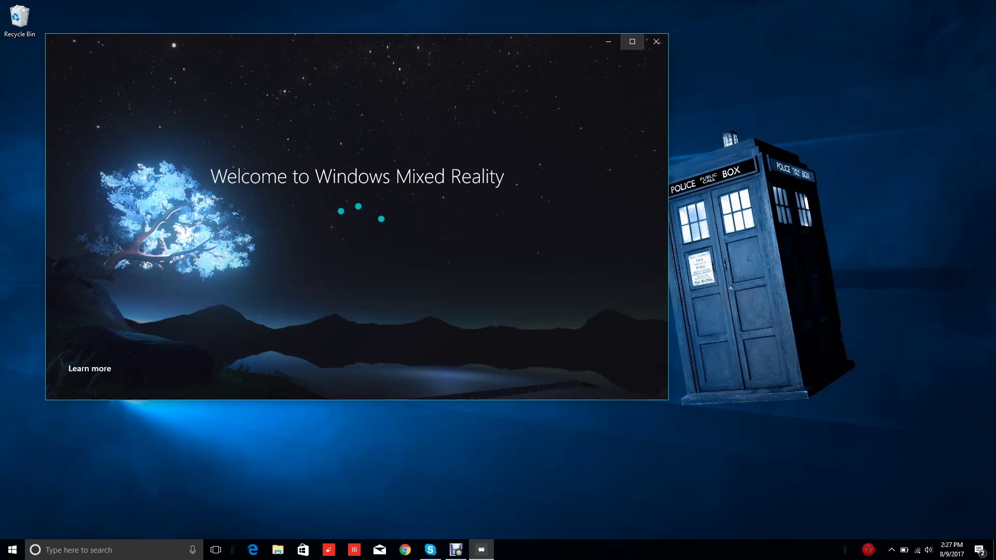
# Maximize the Mixed Reality Portal window, revealing the Developer mode notice, and open Start.
pyautogui.click(632, 42)
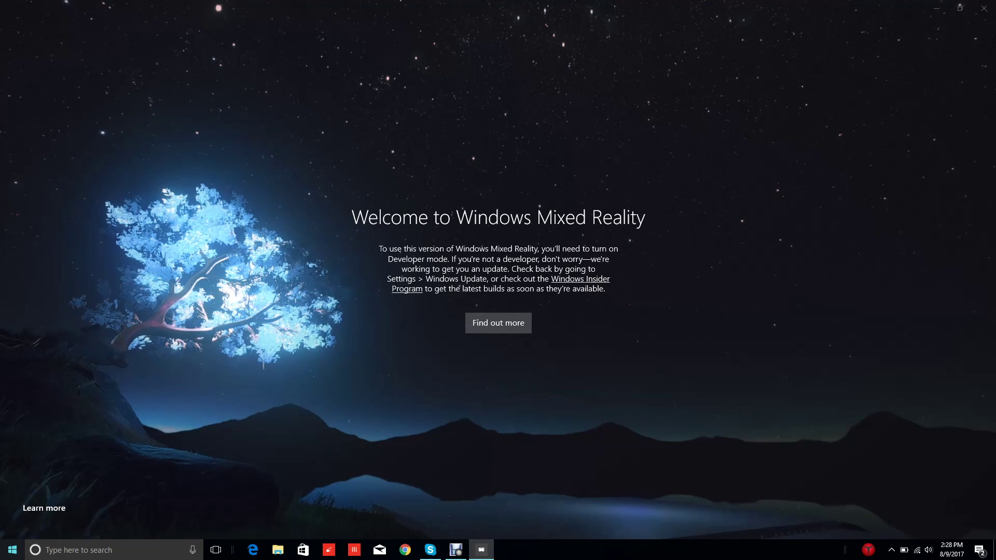
pyautogui.press('super')
pyautogui.scroll(-3, 88, 401)
pyautogui.scroll(-10, 89, 415)
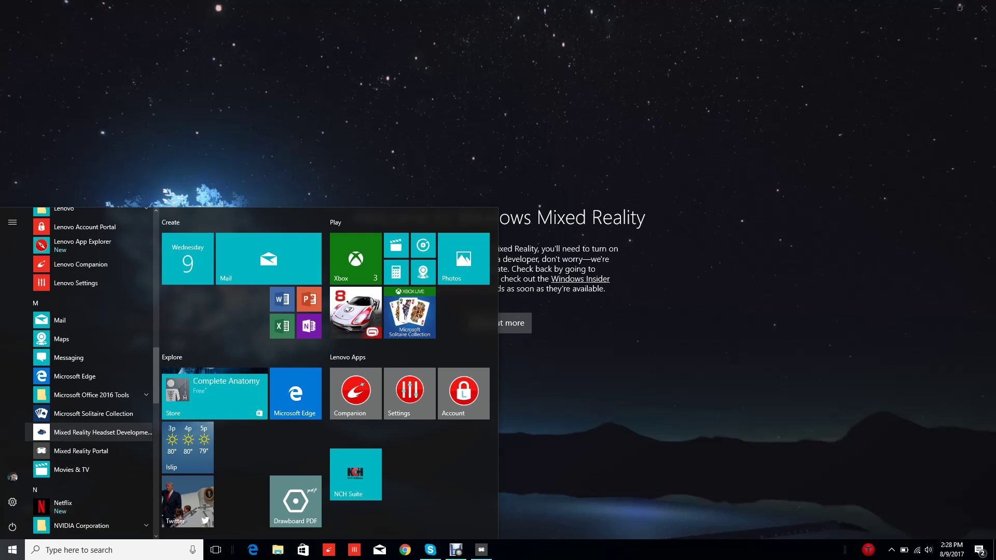
pyautogui.click(94, 432)
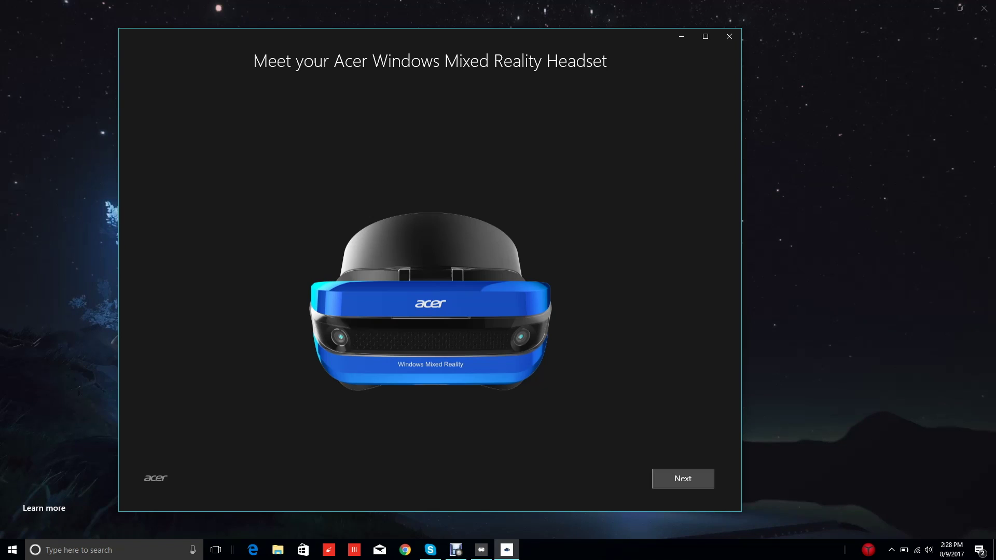
pyautogui.click(683, 478)
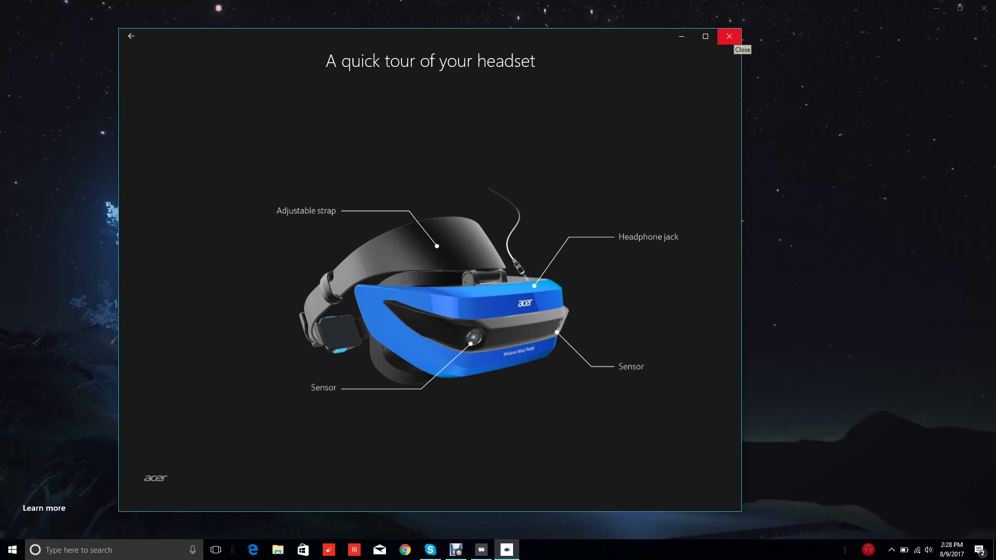
pyautogui.click(730, 36)
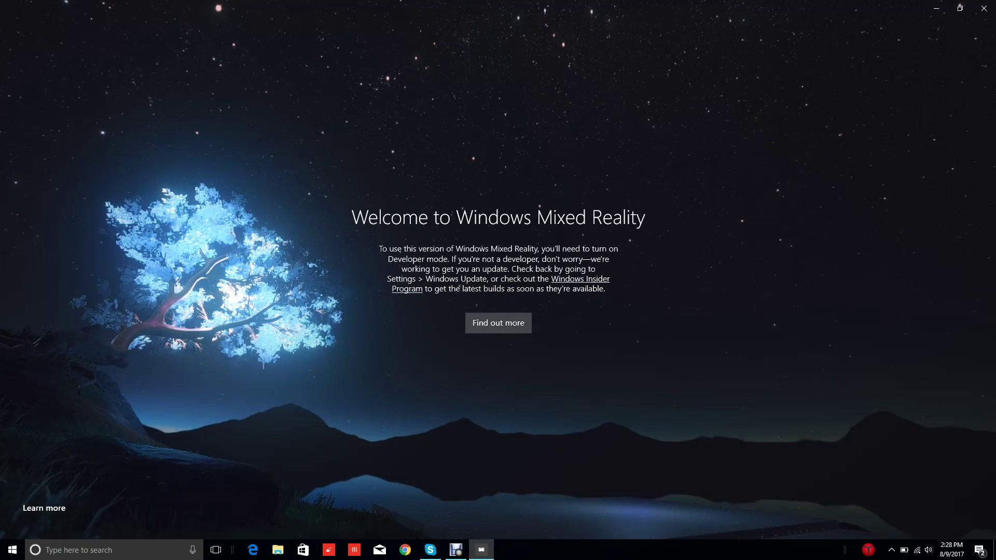
# Turn on Developer mode in Settings > Update & security > For developers, then close Settings.
pyautogui.press('super')
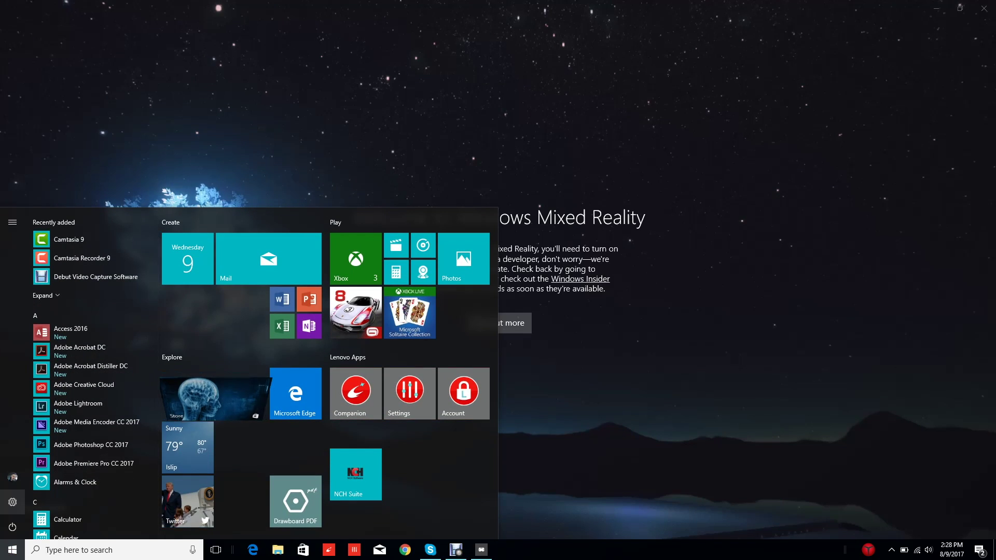
pyautogui.click(12, 502)
pyautogui.click(124, 338)
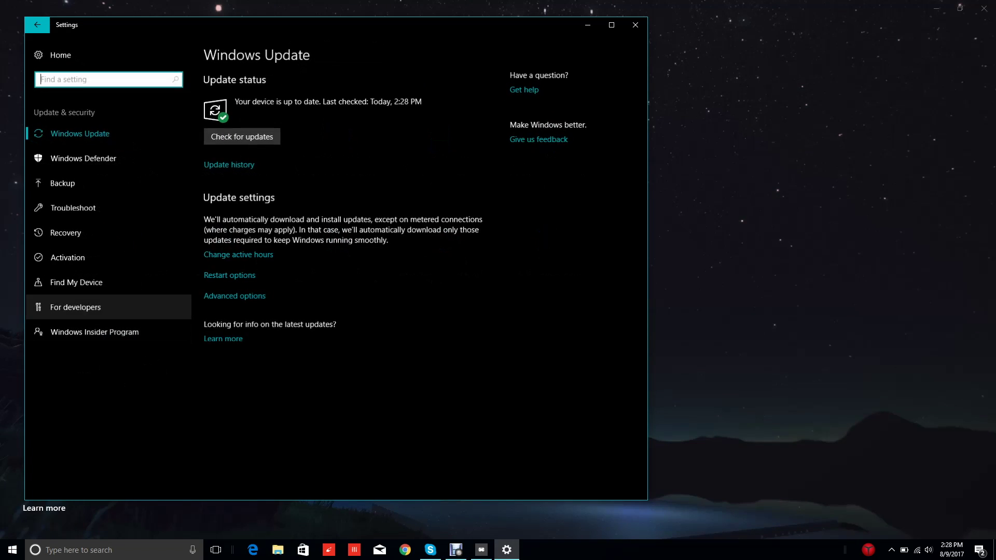
pyautogui.click(74, 307)
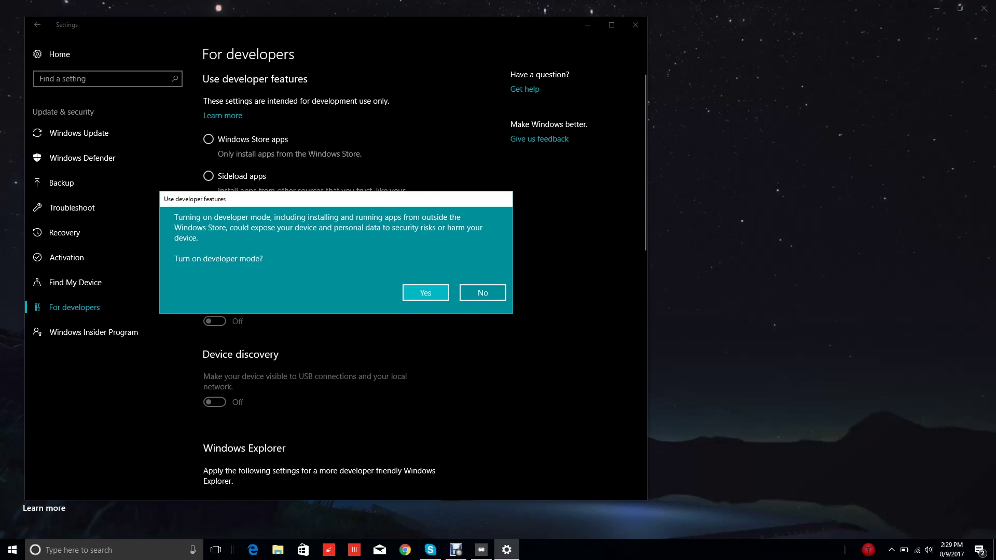
pyautogui.click(424, 292)
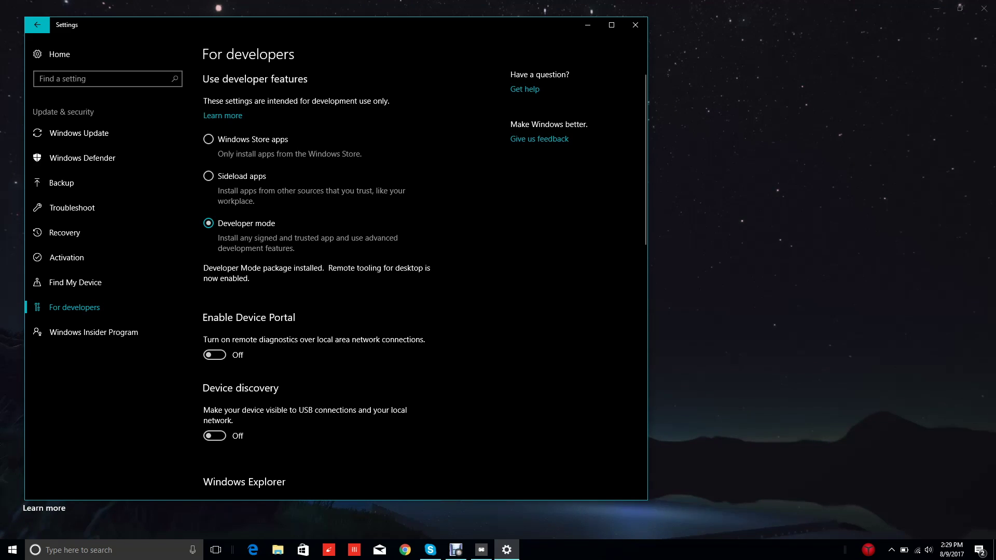
pyautogui.click(635, 25)
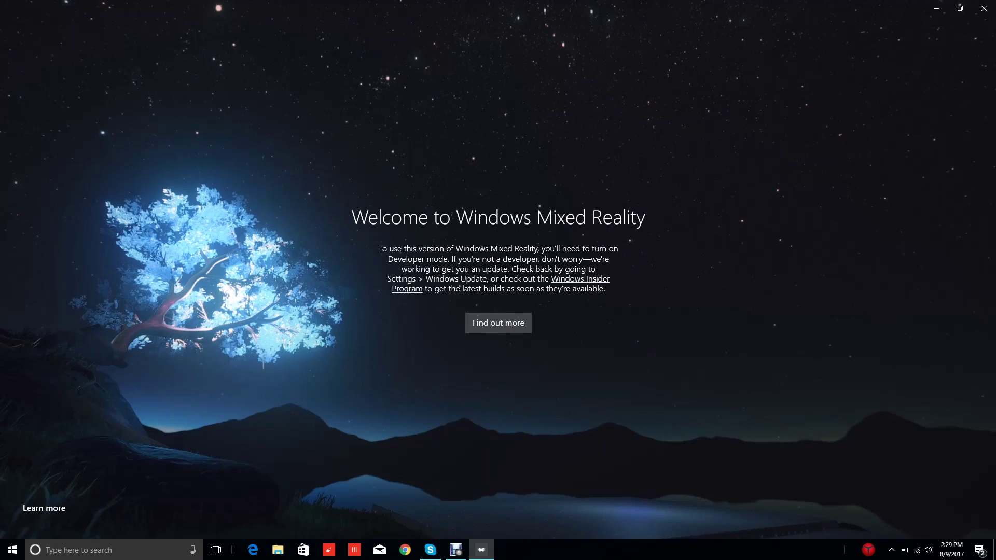
# Close Mixed Reality Portal and relaunch it from the Start menu's app list.
pyautogui.click(984, 8)
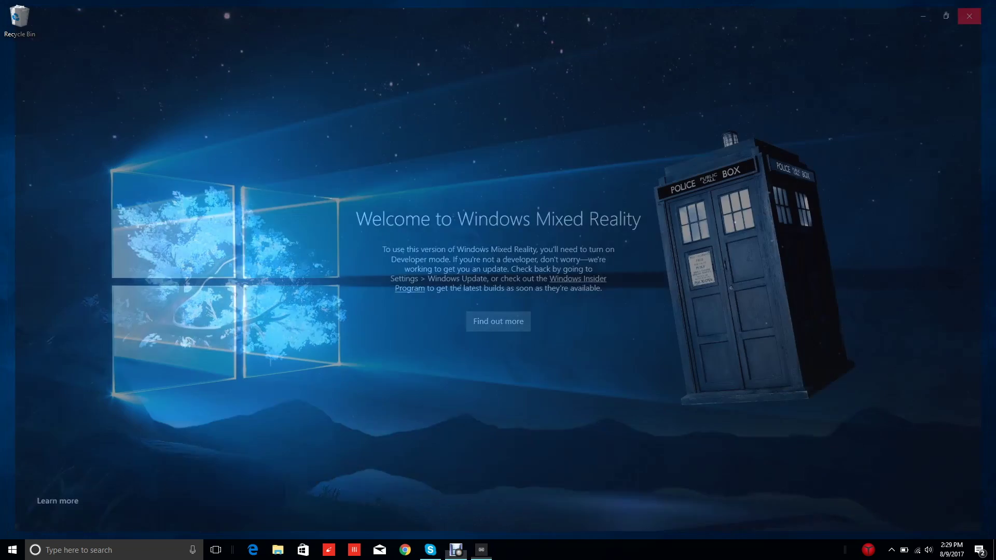
pyautogui.click(12, 550)
pyautogui.scroll(-5, 78, 364)
pyautogui.scroll(-5, 78, 363)
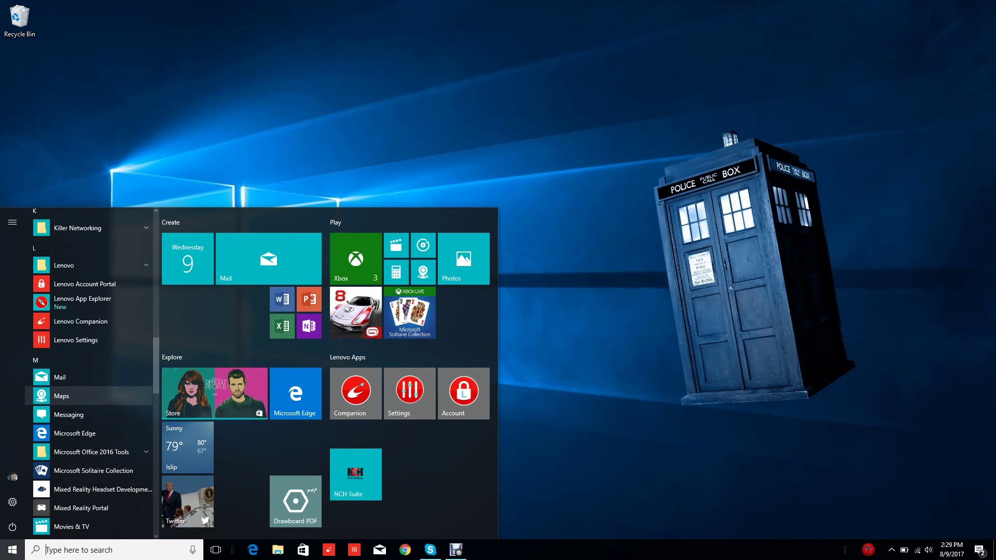
pyautogui.click(78, 501)
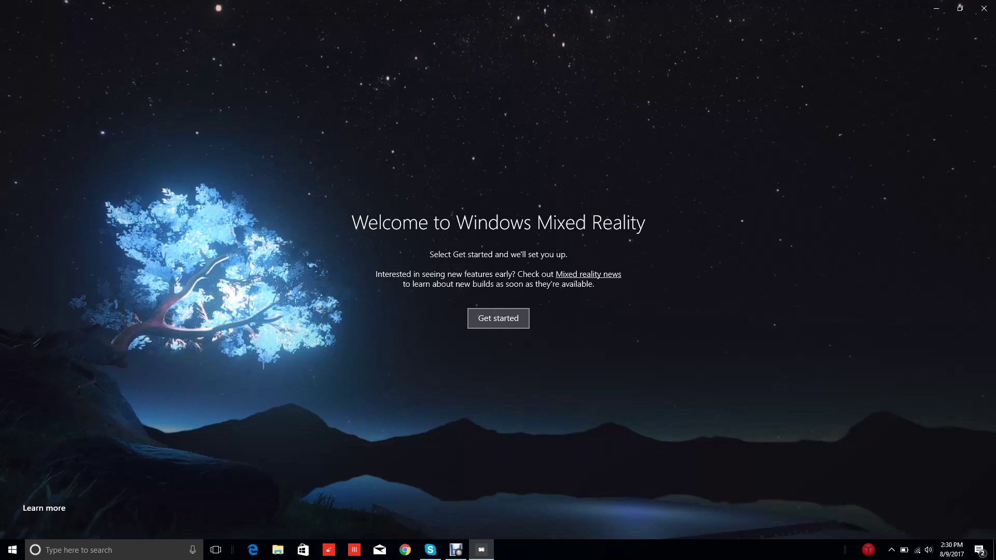
# Get started, agree to the terms, and continue past the passed compatibility check.
pyautogui.click(498, 318)
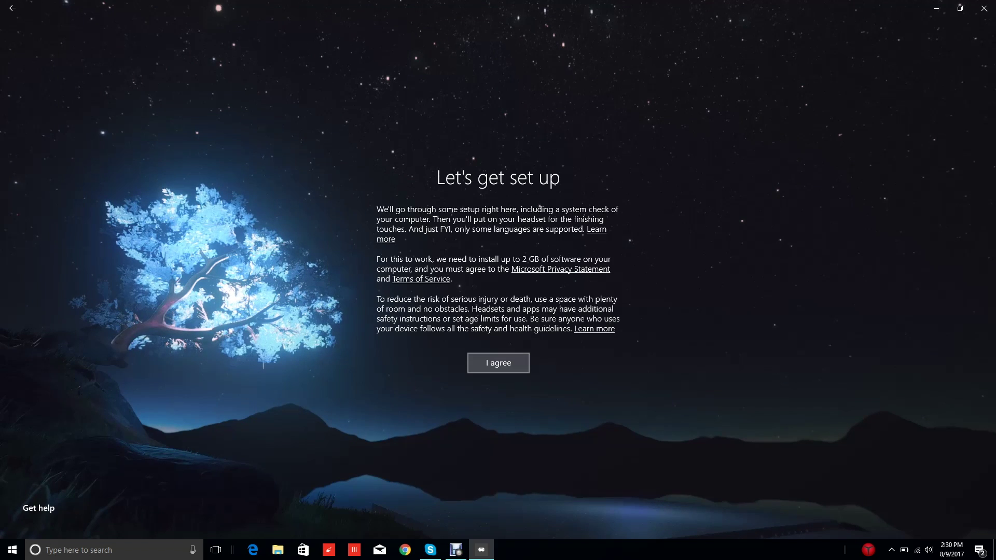
pyautogui.press('Return')
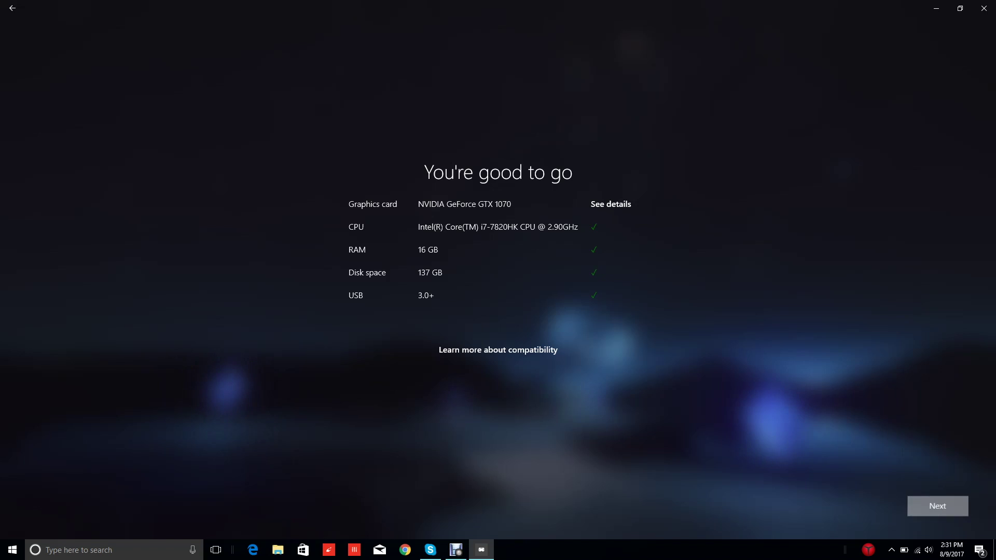
pyautogui.click(938, 506)
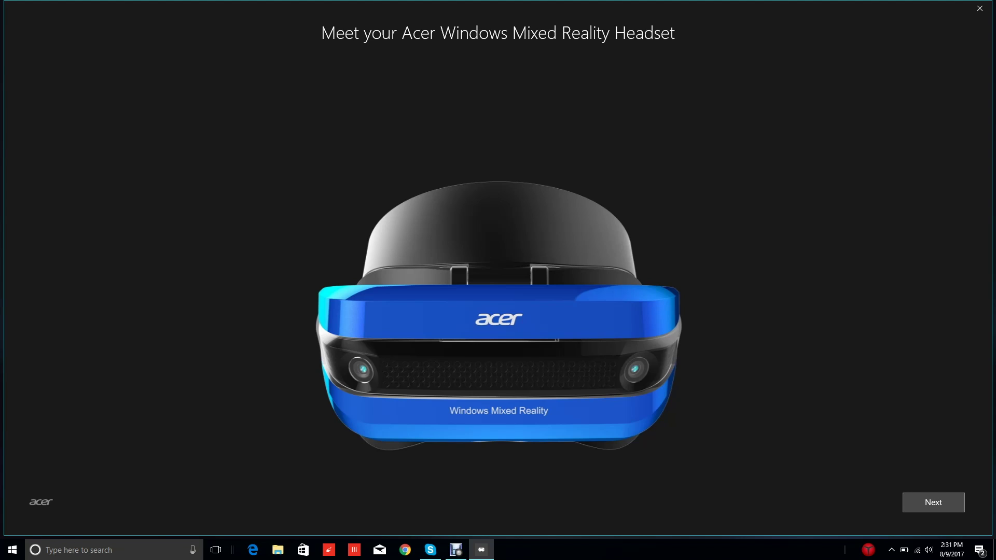
# Advance through the Meet your Acer headset tour to the height entry page.
pyautogui.click(933, 502)
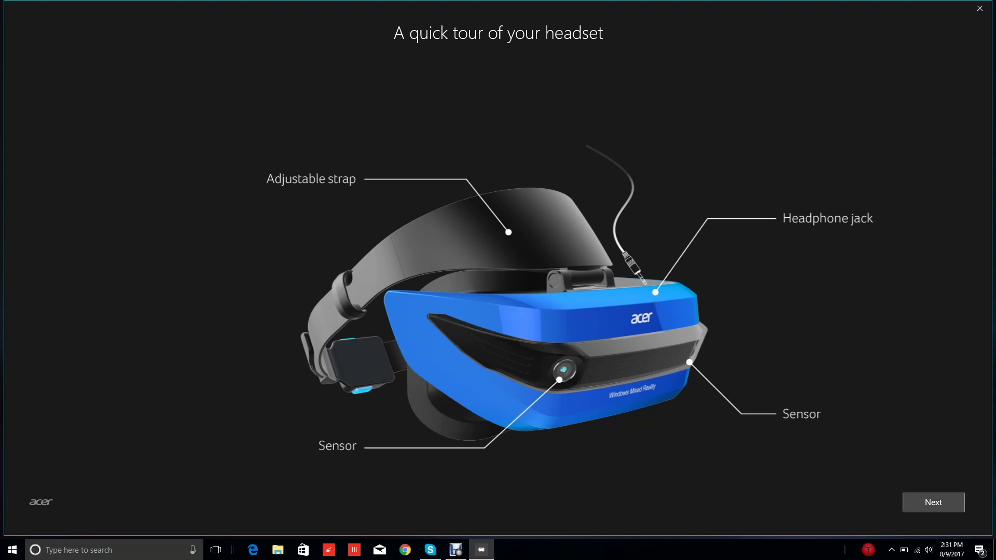
pyautogui.press('Return')
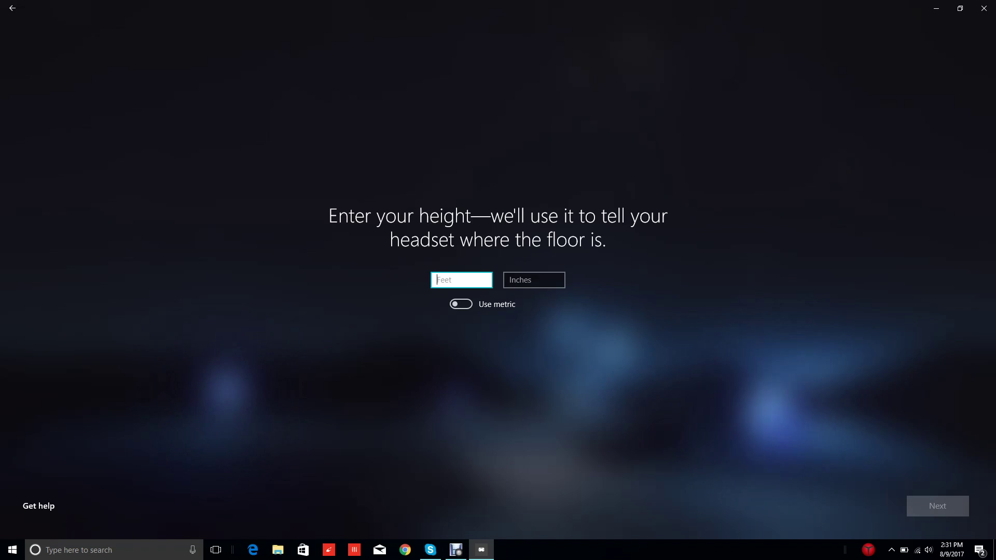
# Enter a height of 5 feet 7 inches and start the floor-finding countdown.
pyautogui.write('5')
pyautogui.press('Tab')
pyautogui.write('7')
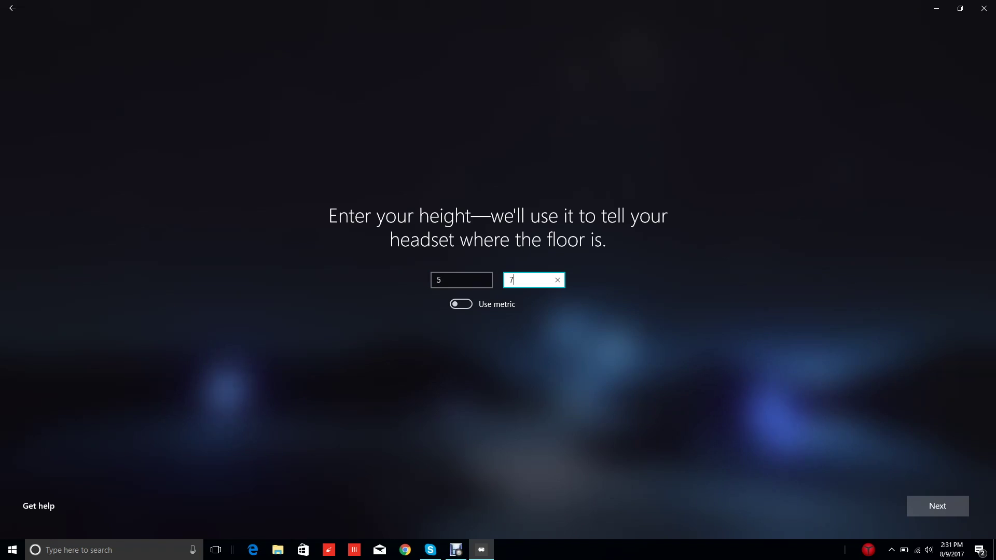
pyautogui.press('Return')
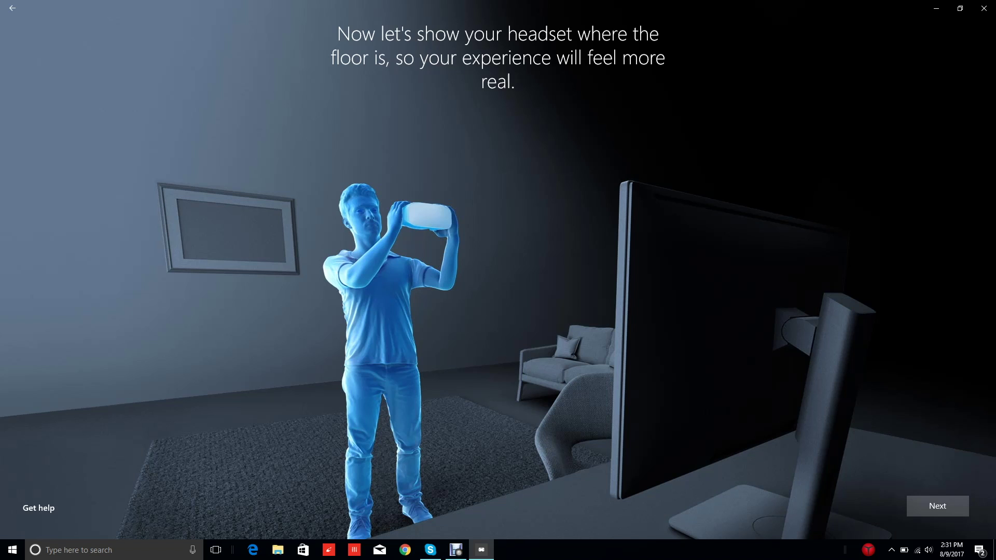
pyautogui.press('Return')
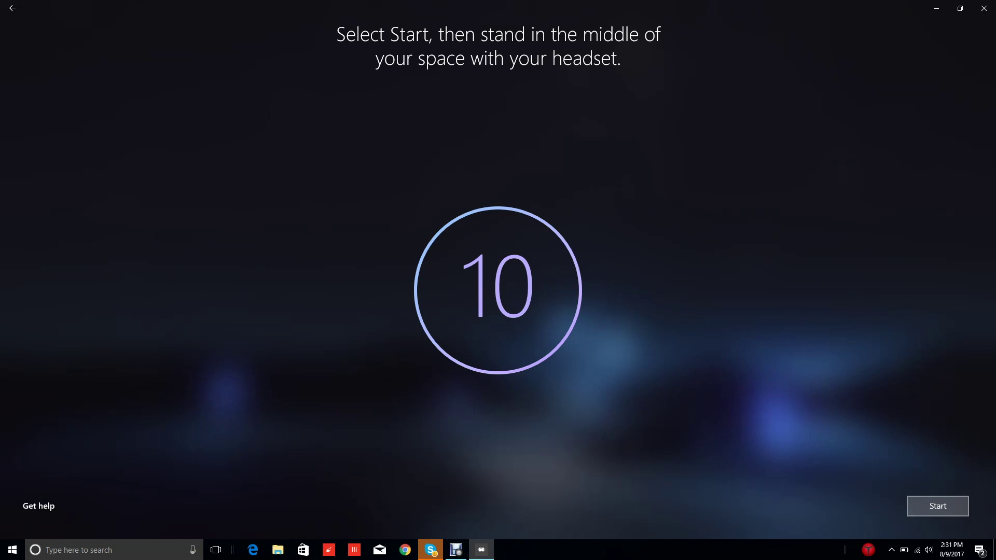
pyautogui.click(938, 506)
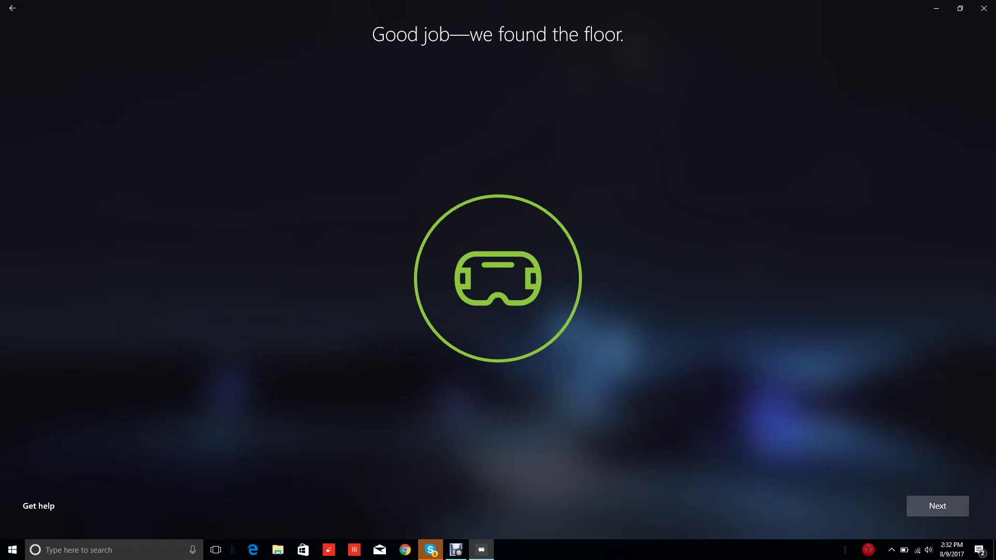
# Advance past the floor-found, boundary intro and clear-space warning pages.
pyautogui.press('Return')
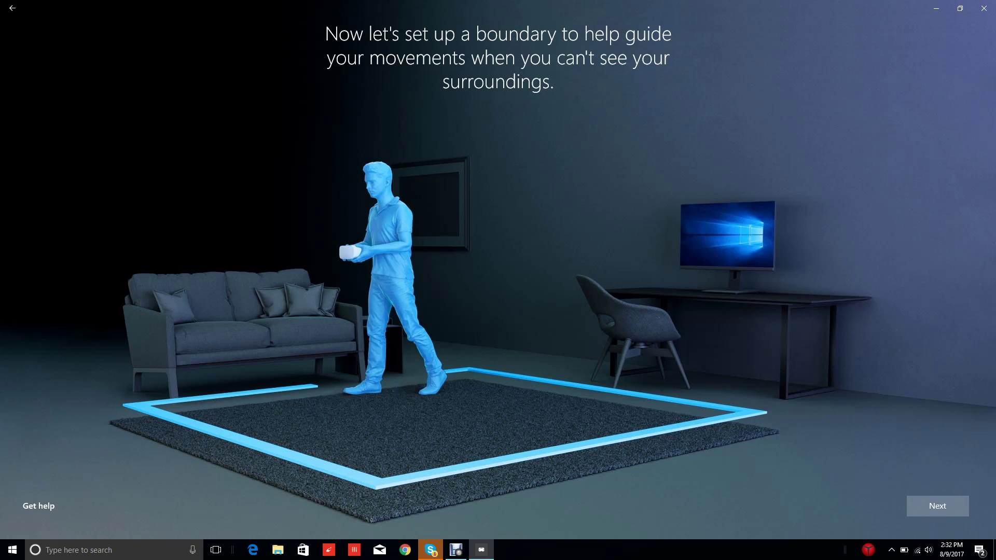
pyautogui.press('Return')
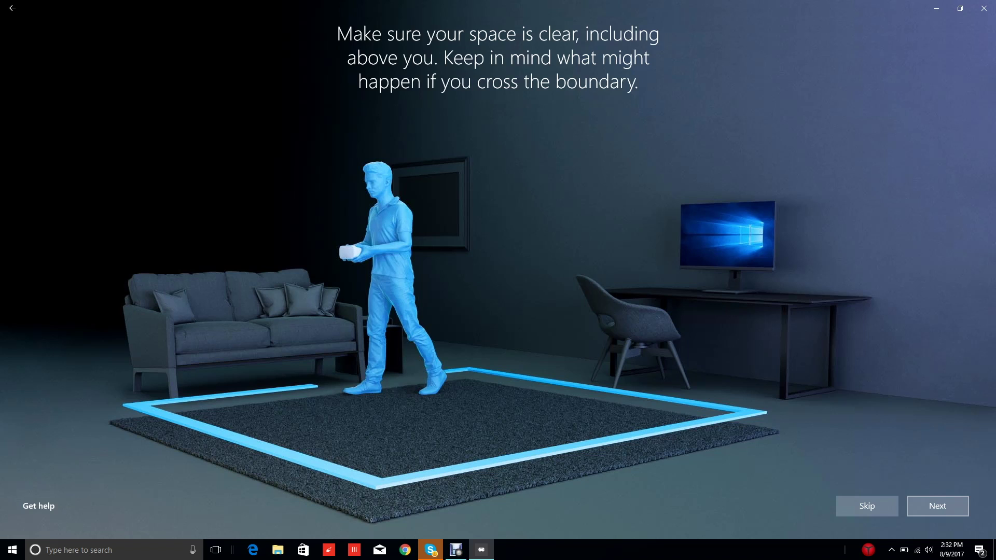
pyautogui.press('Return')
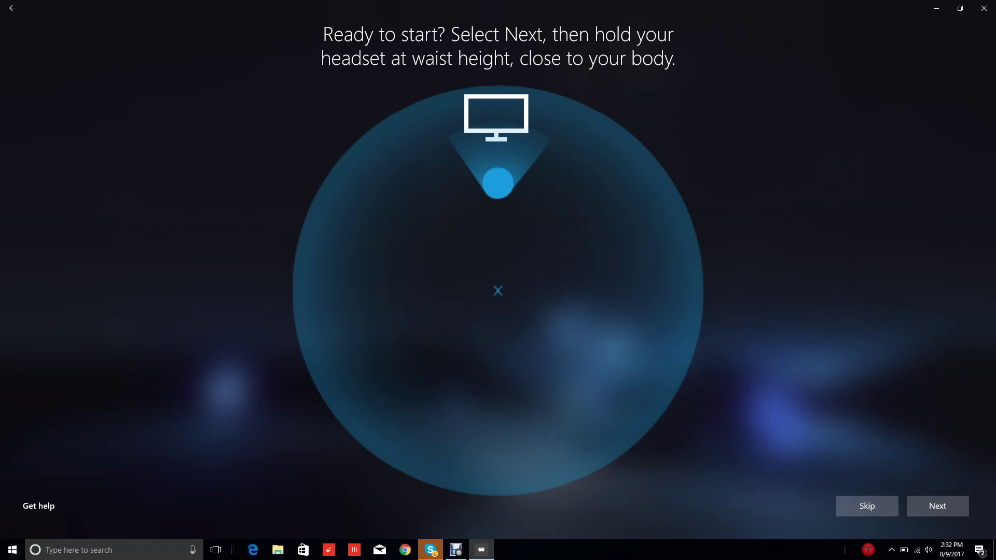
# Begin tracing the first room boundary with the headset at waist height.
pyautogui.press('Return')
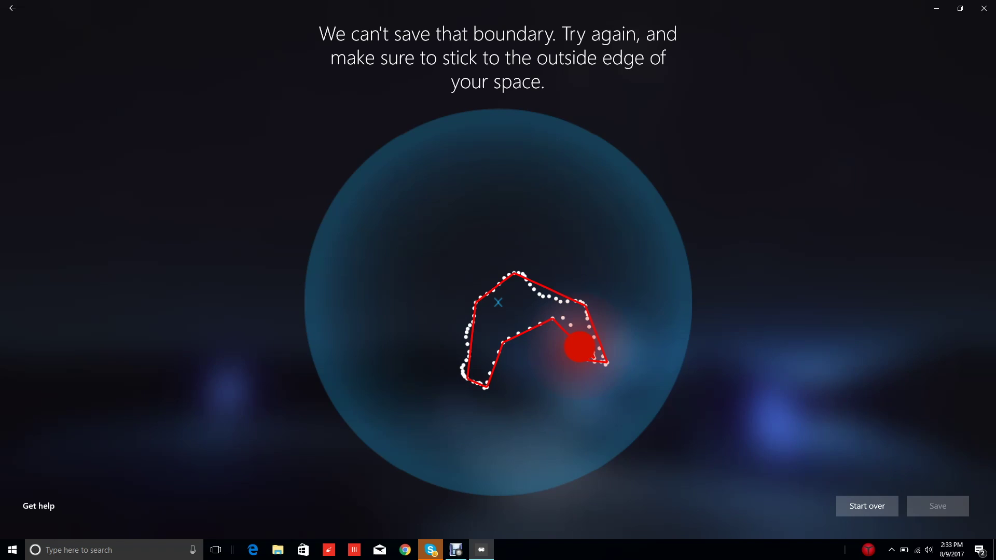
# Start the rejected boundary over and walk the room perimeter again.
pyautogui.press('Return')
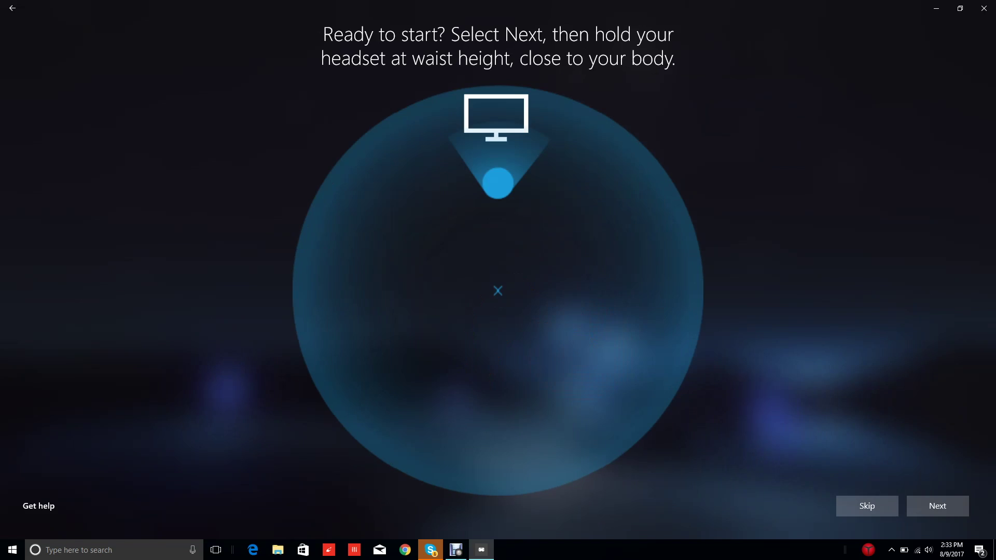
pyautogui.press('Return')
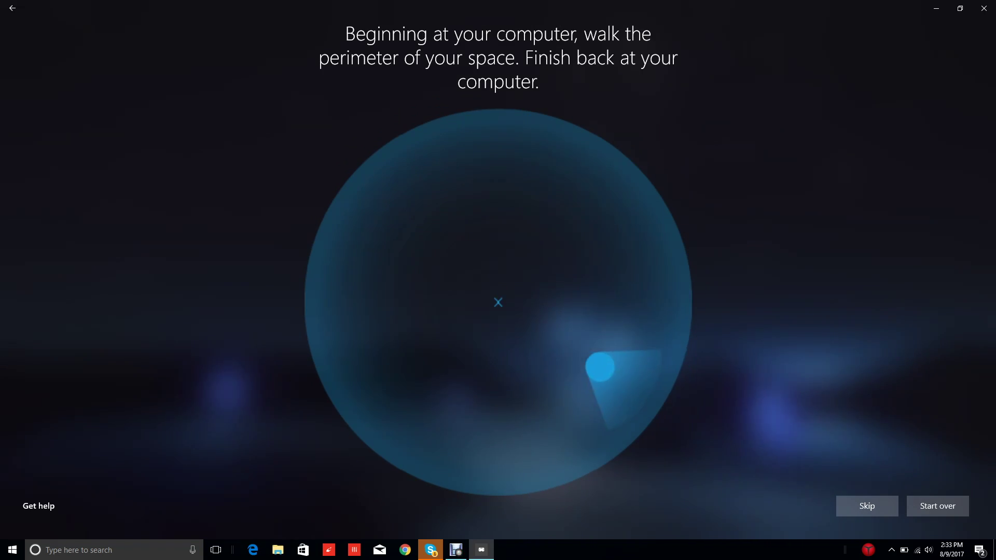
pyautogui.press('Return')
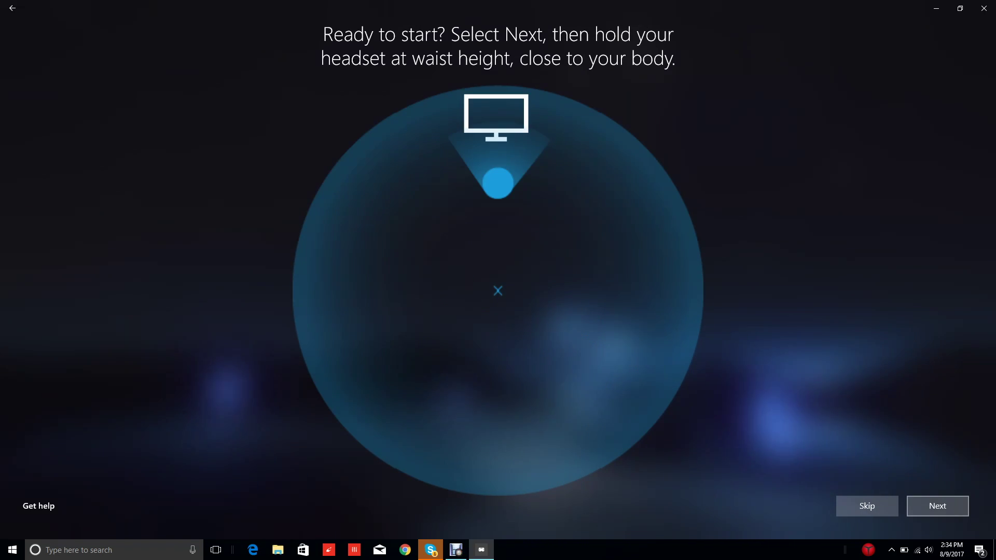
pyautogui.press('Return')
pyautogui.rightClick(669, 550)
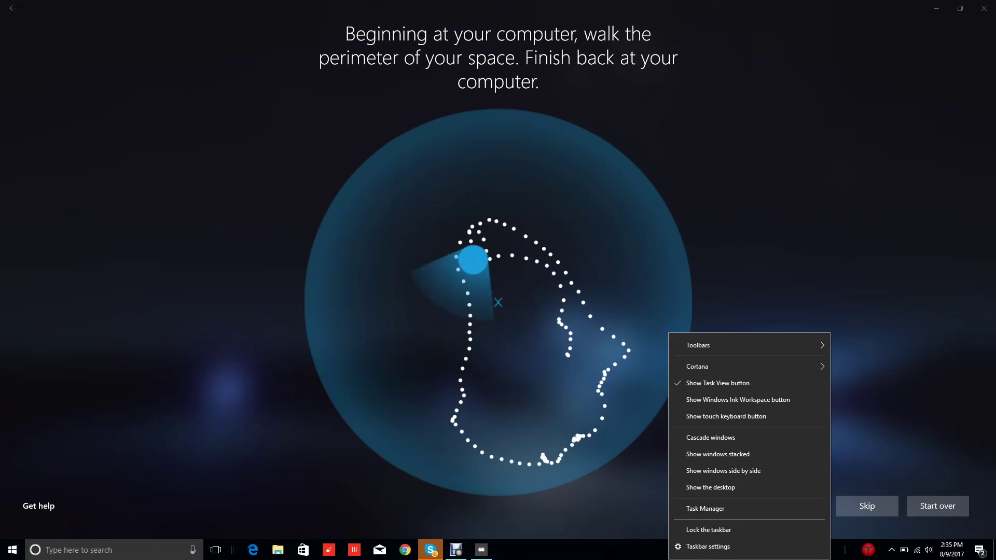
pyautogui.press('Escape')
pyautogui.press('Return')
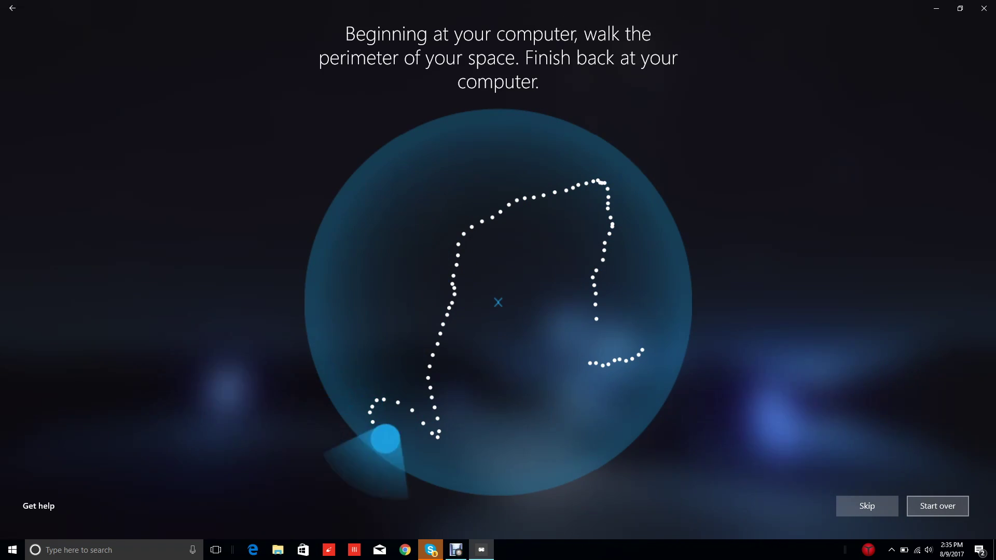
# Save the newly traced room boundary.
pyautogui.press('Tab')
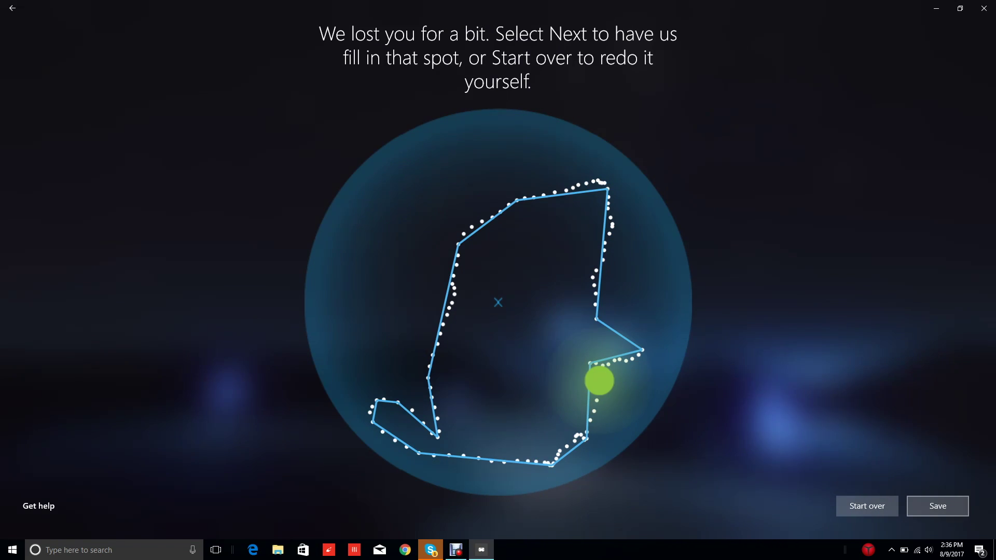
pyautogui.press('Tab')
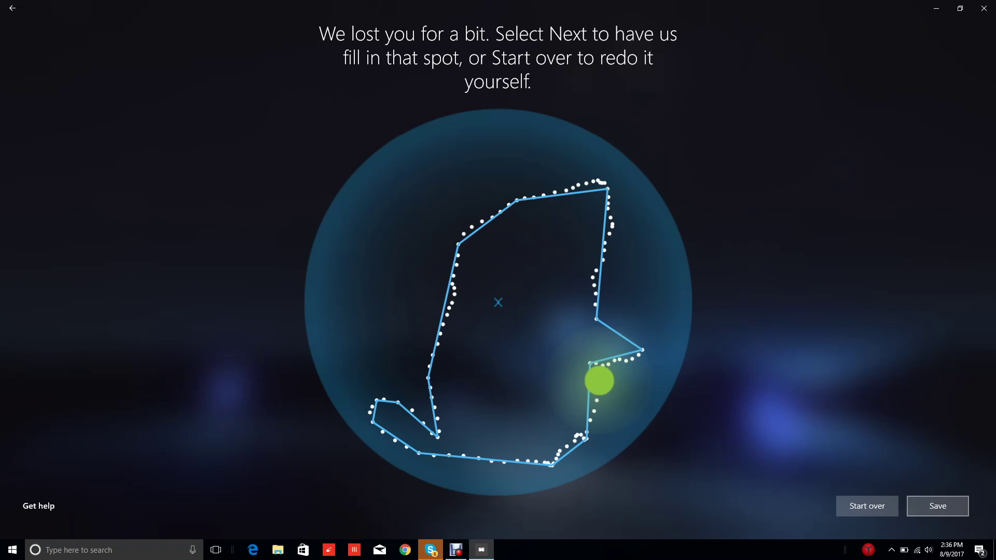
pyautogui.press('Return')
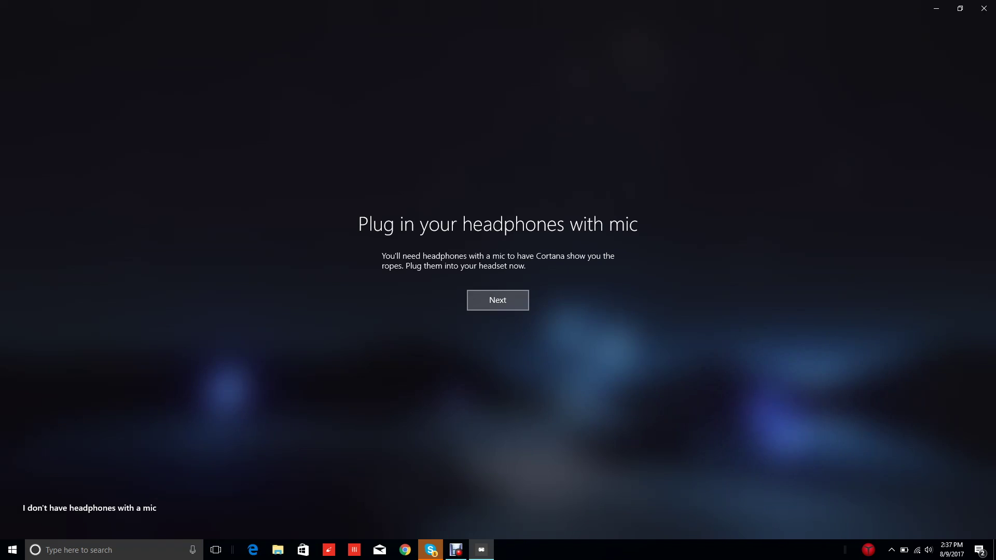
# Continue past the headphones-with-mic page to the All done screen.
pyautogui.press('Return')
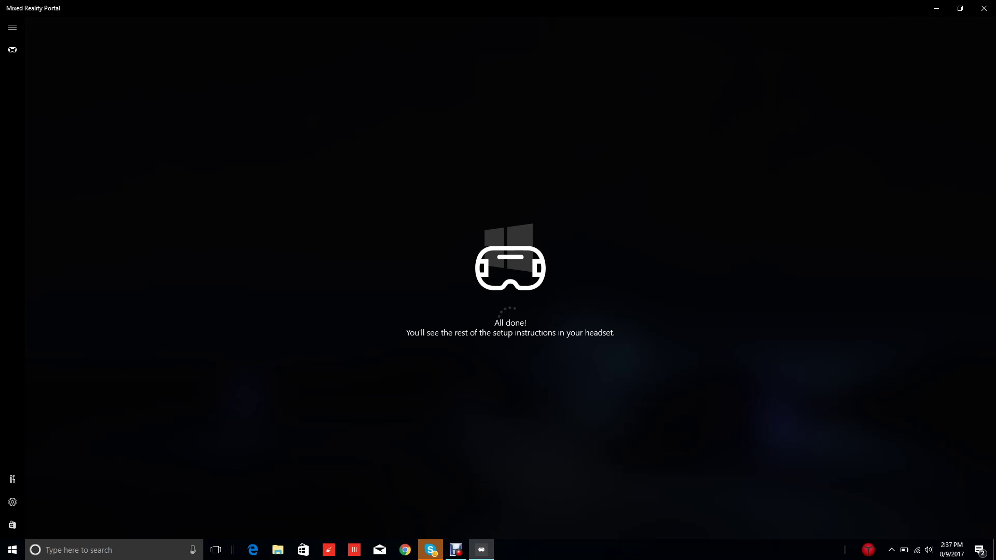